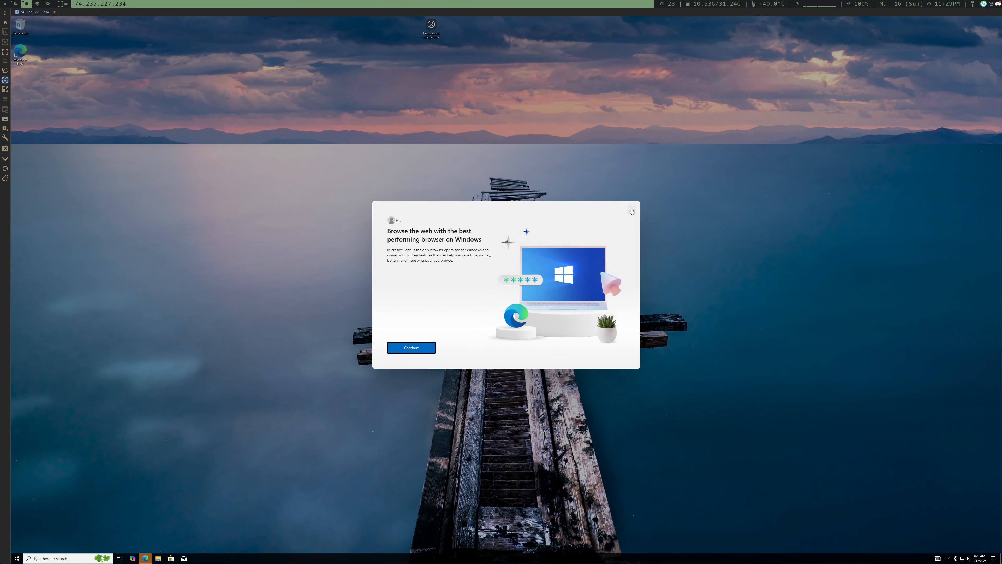
- Dismiss the Edge welcome, then check the network configuration with ipconfig /all in an administrator Command Prompt
left_click(631, 210)
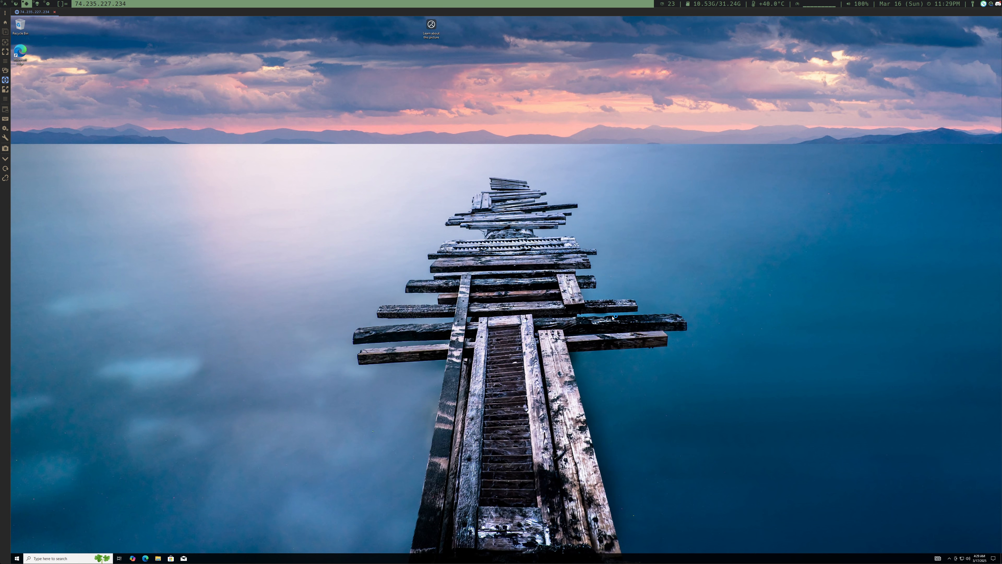
key("super")
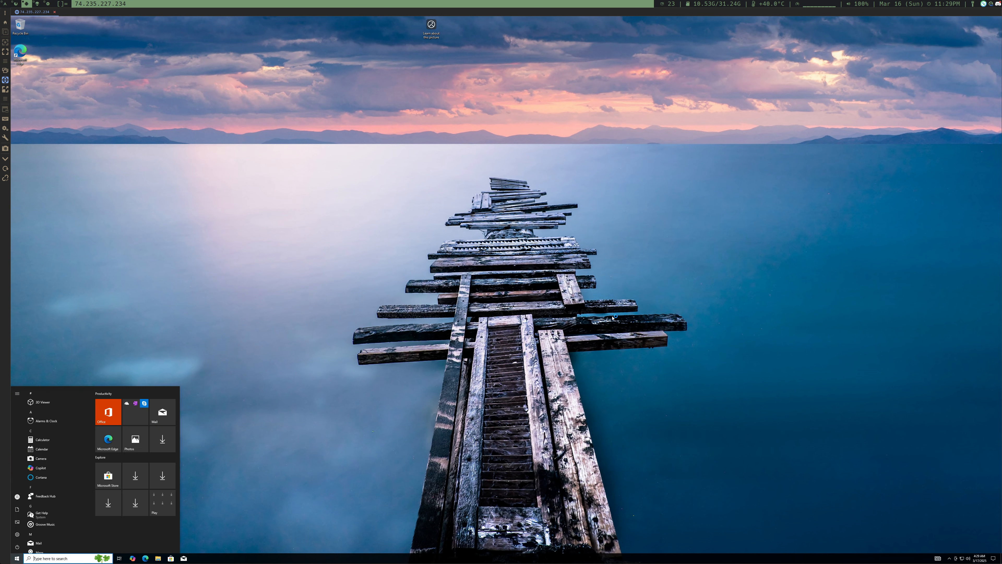
type("cmd")
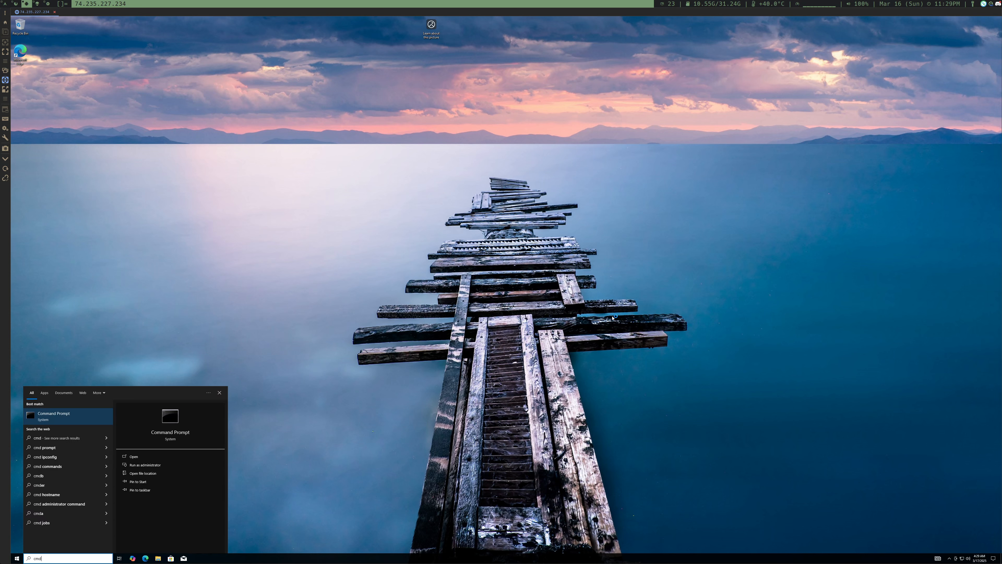
right_click(78, 418)
left_click(110, 420)
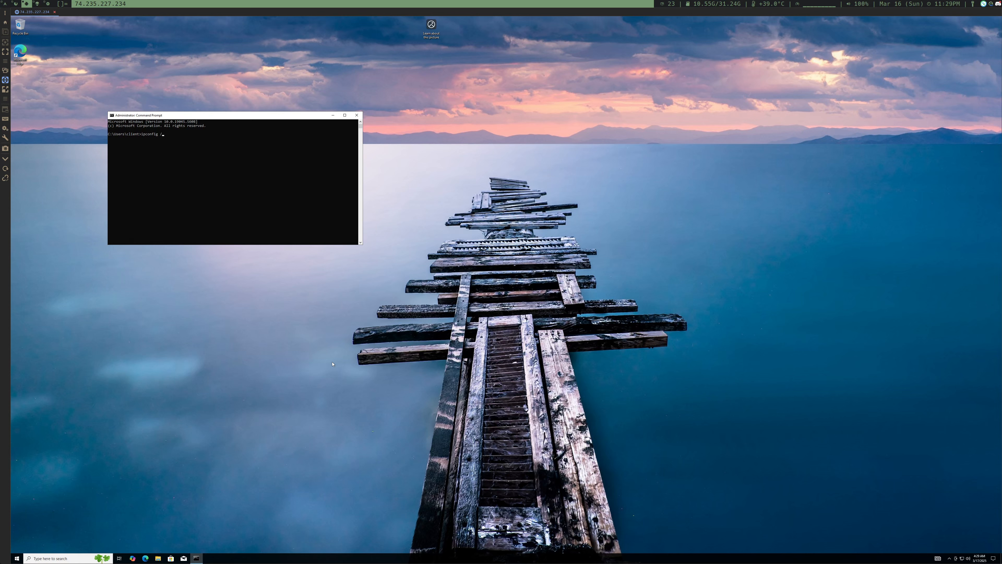
key("Return")
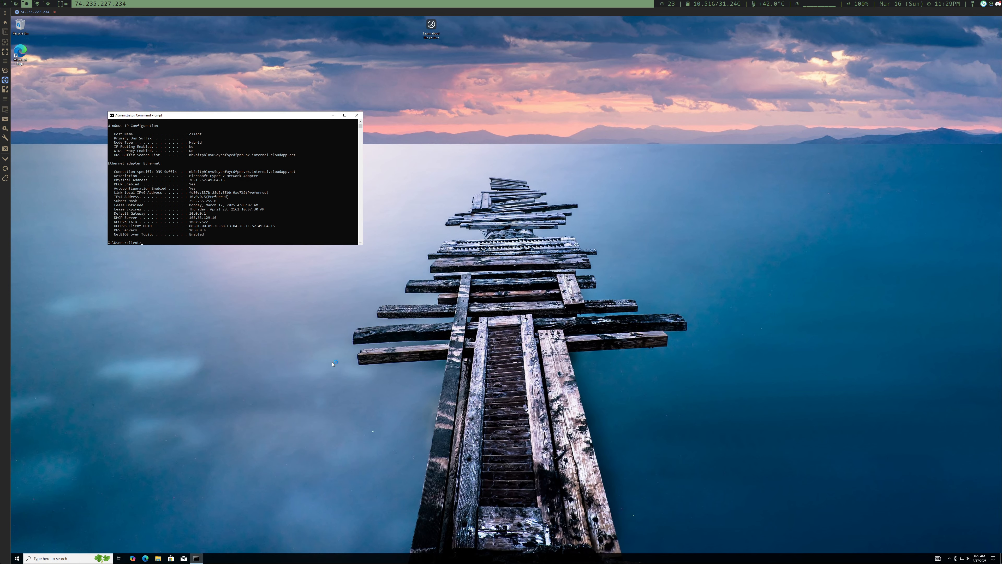
left_click(357, 115)
left_click_drag(314, 274, 281, 287)
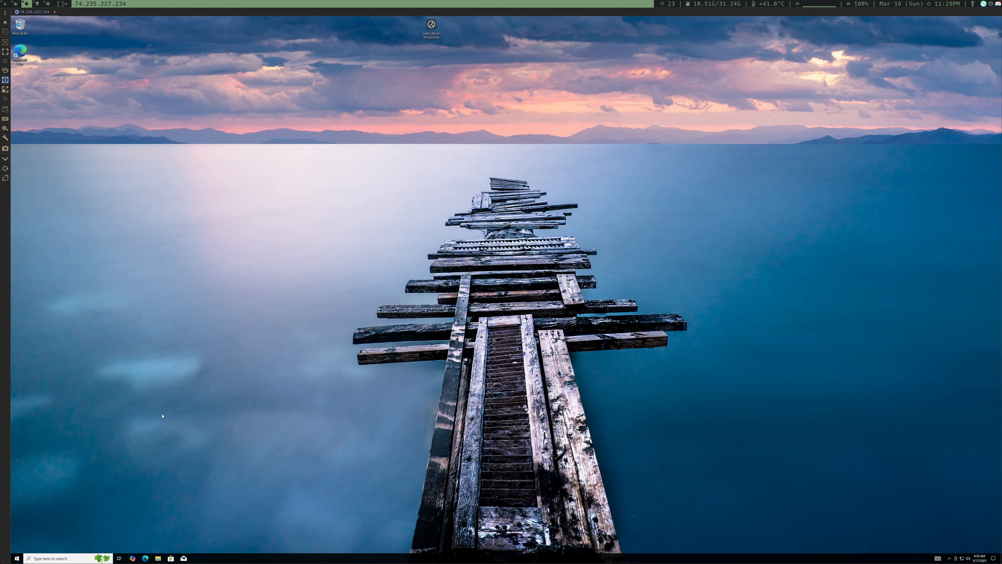
left_click(18, 557)
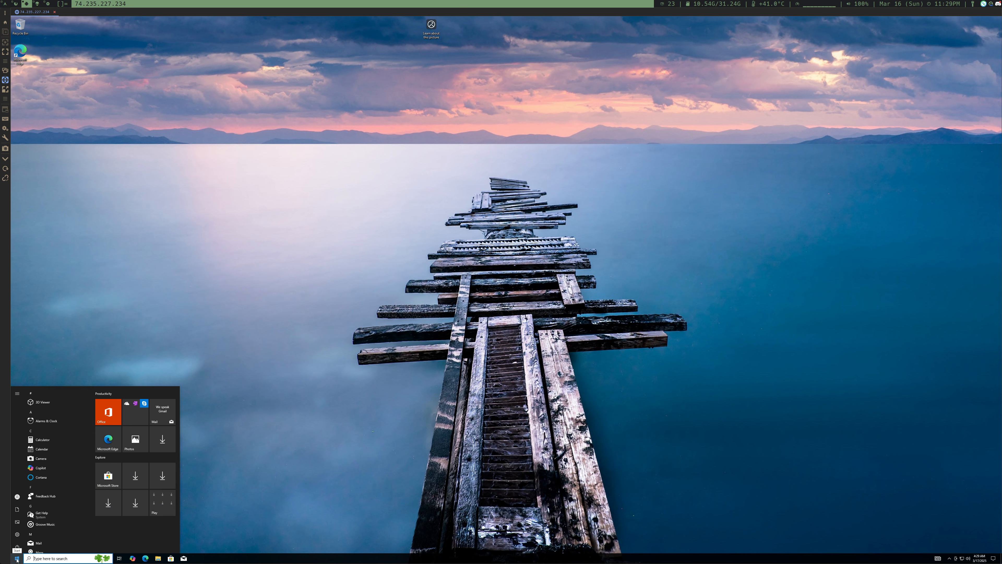
- From System > About advanced rename settings, set the computer to join domain bigd.local
type("system")
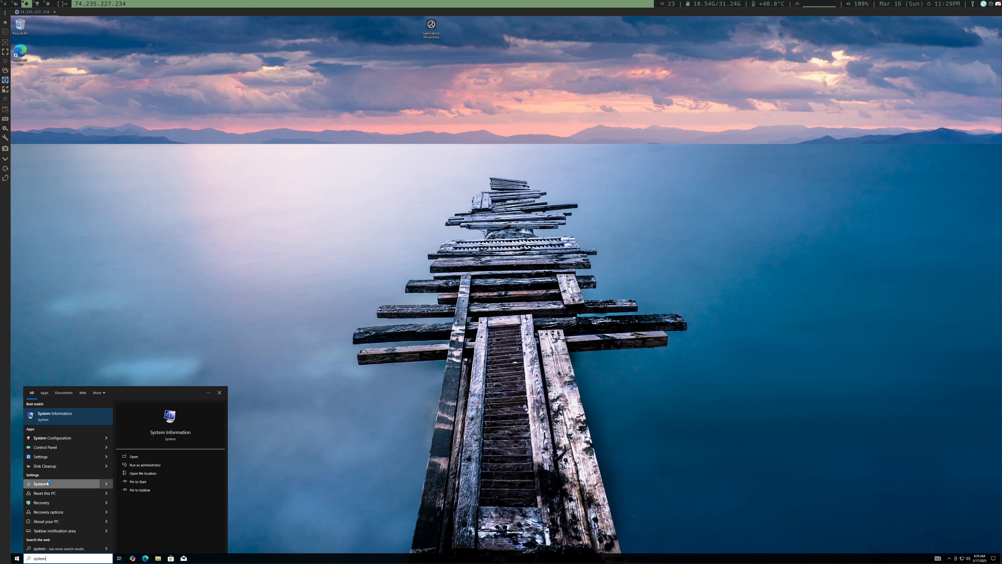
left_click(45, 485)
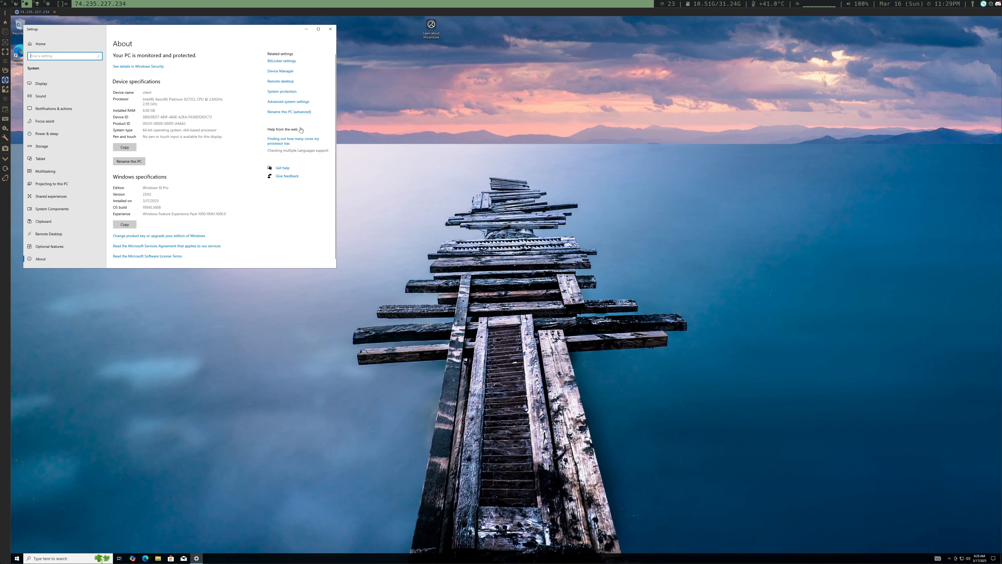
left_click(292, 113)
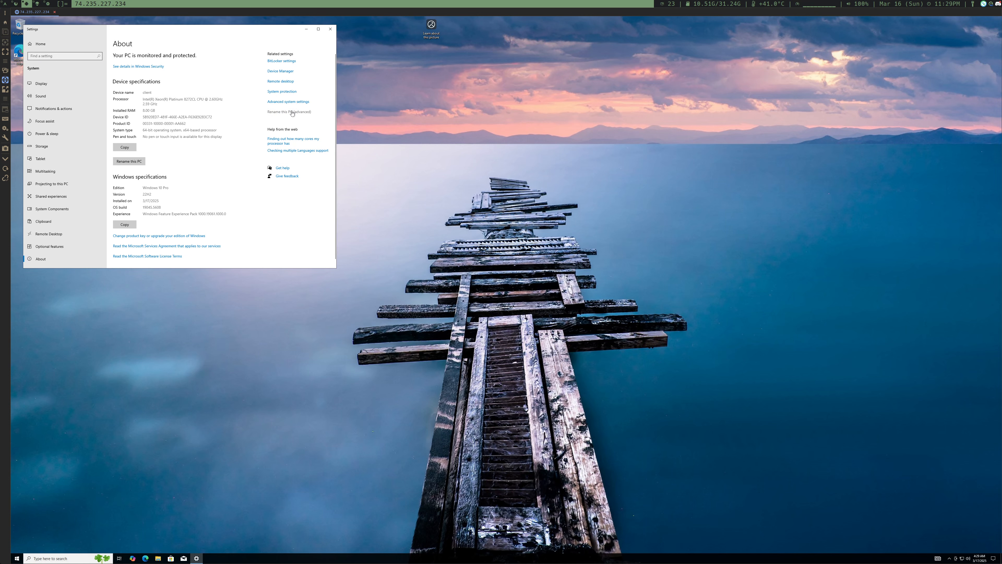
left_click(214, 209)
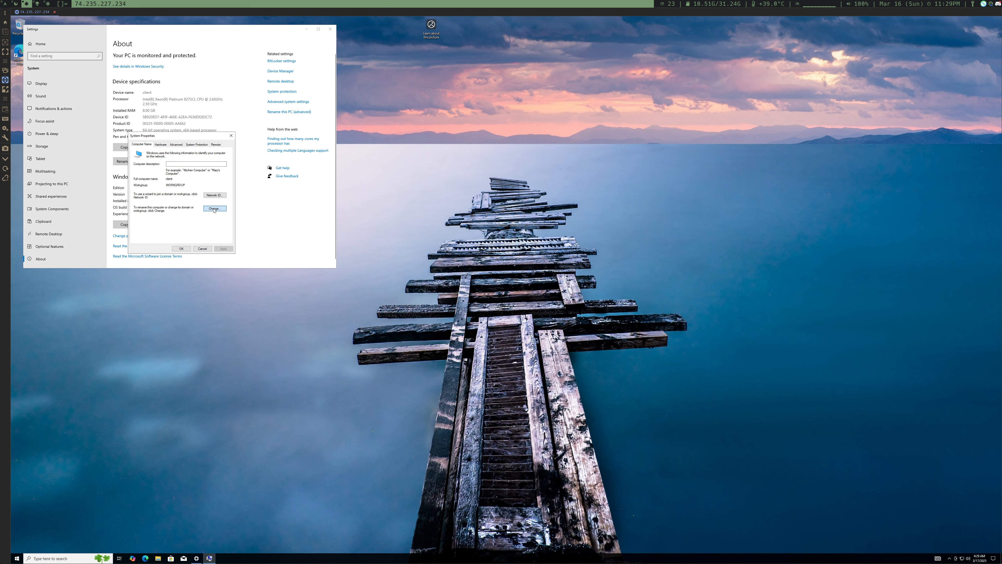
left_click(138, 206)
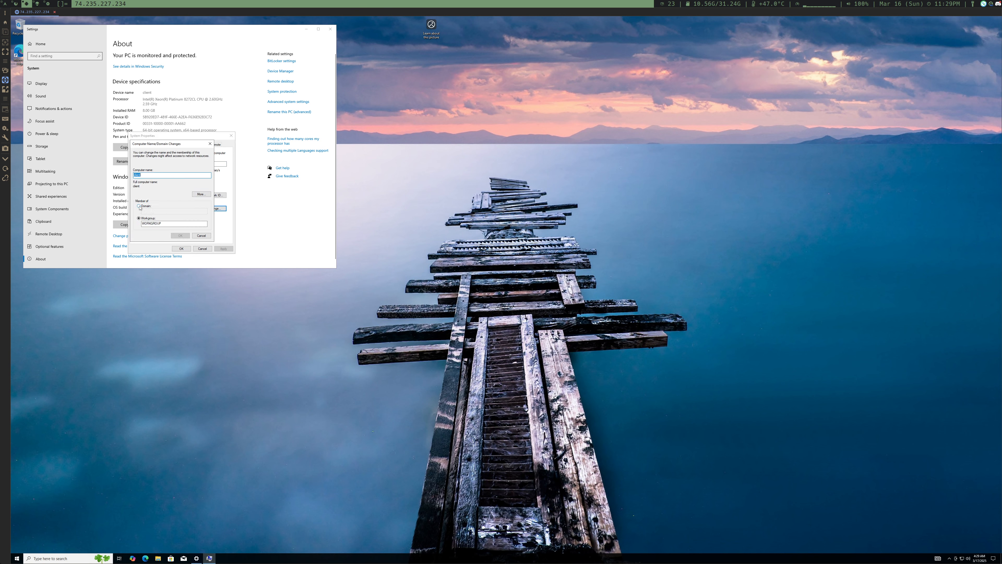
left_click(174, 211)
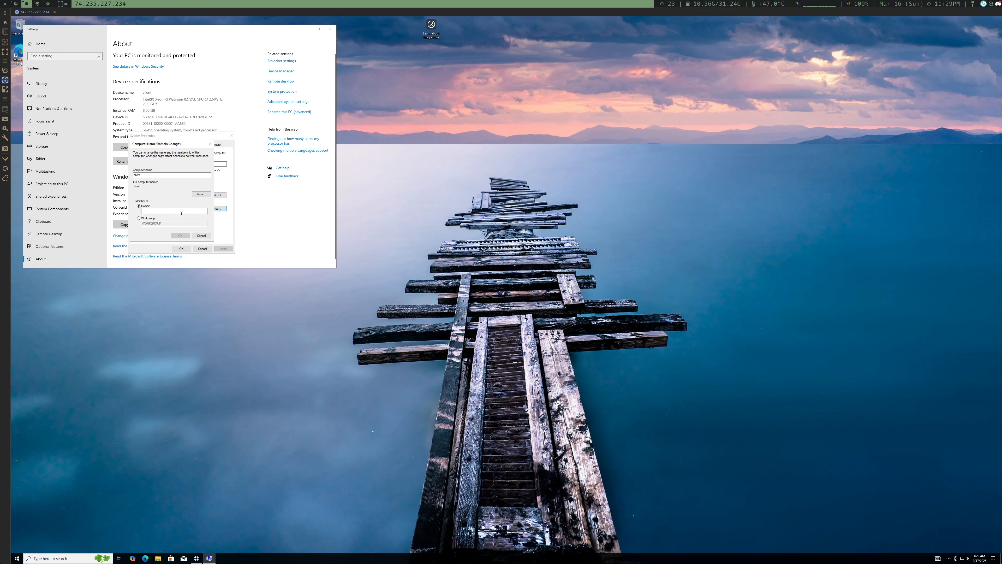
type("bigd.local")
left_click(182, 236)
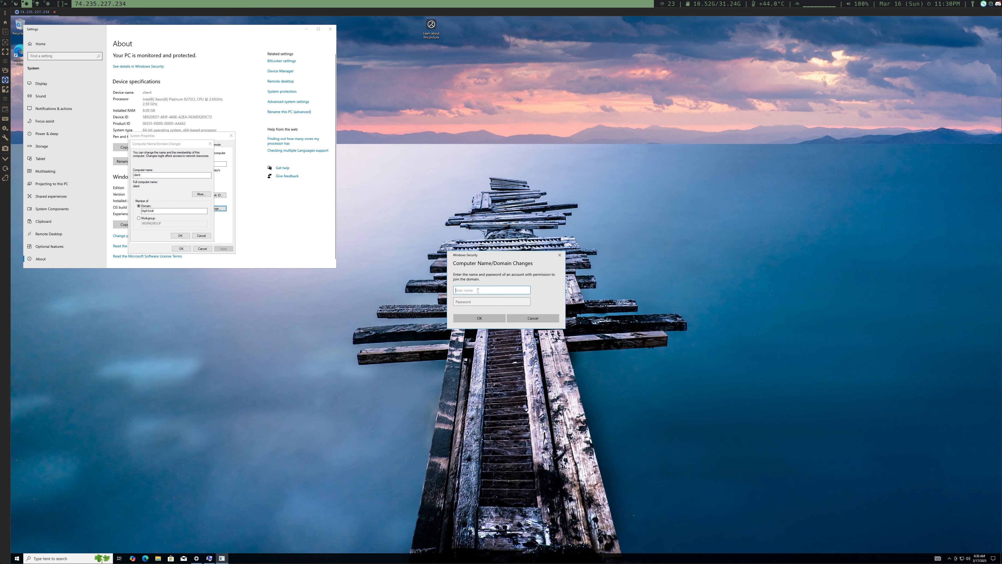
- Enter the domain admin user name and password, and dismiss the incorrect-credentials error
type("dc_admin")
key("Tab")
type("•••••••••")
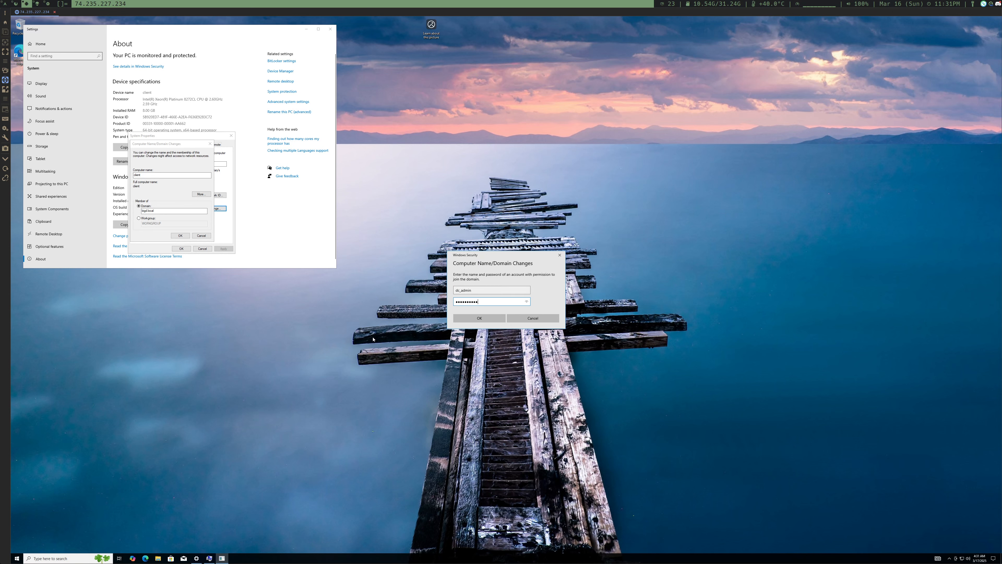
key("Return")
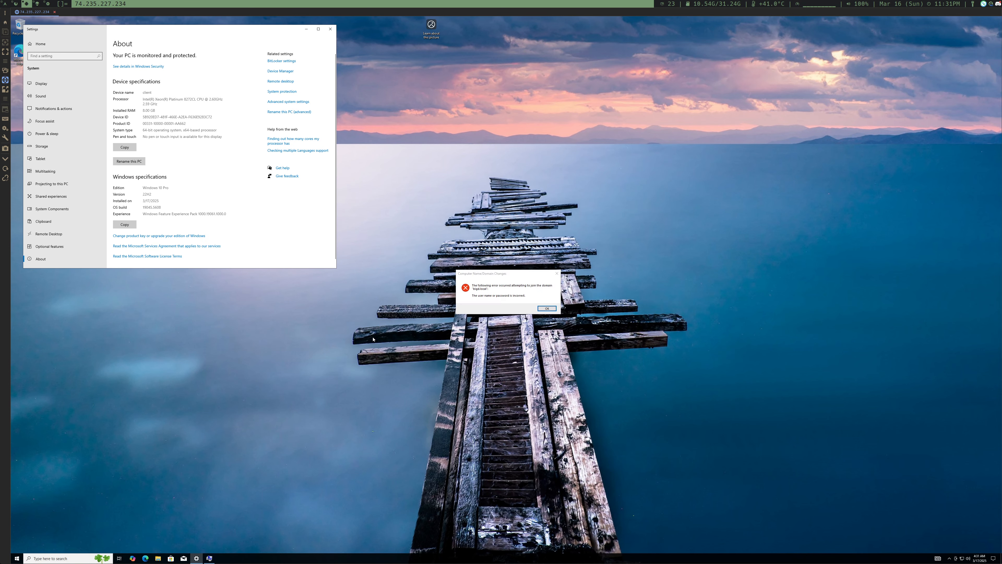
key("Return")
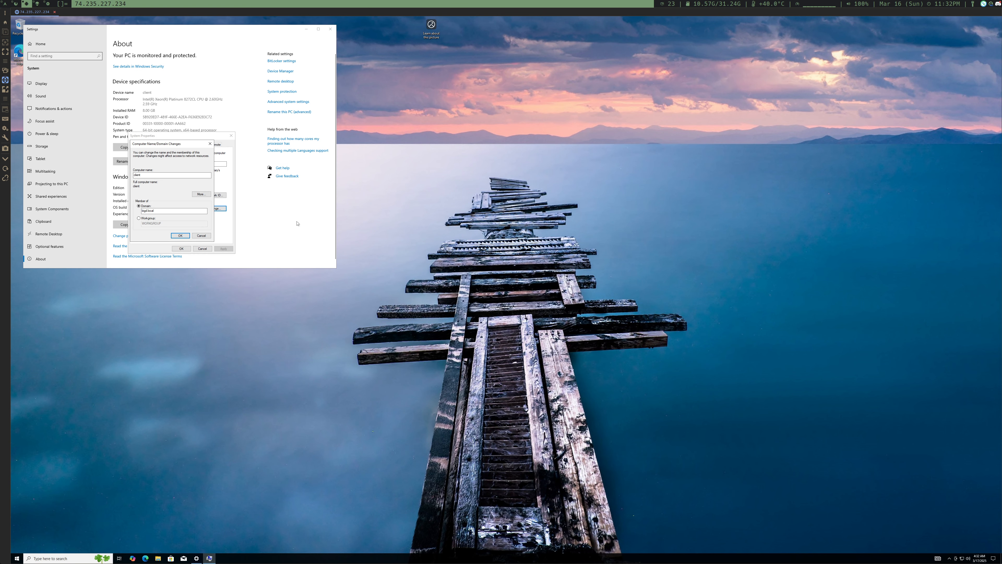
key("super+1")
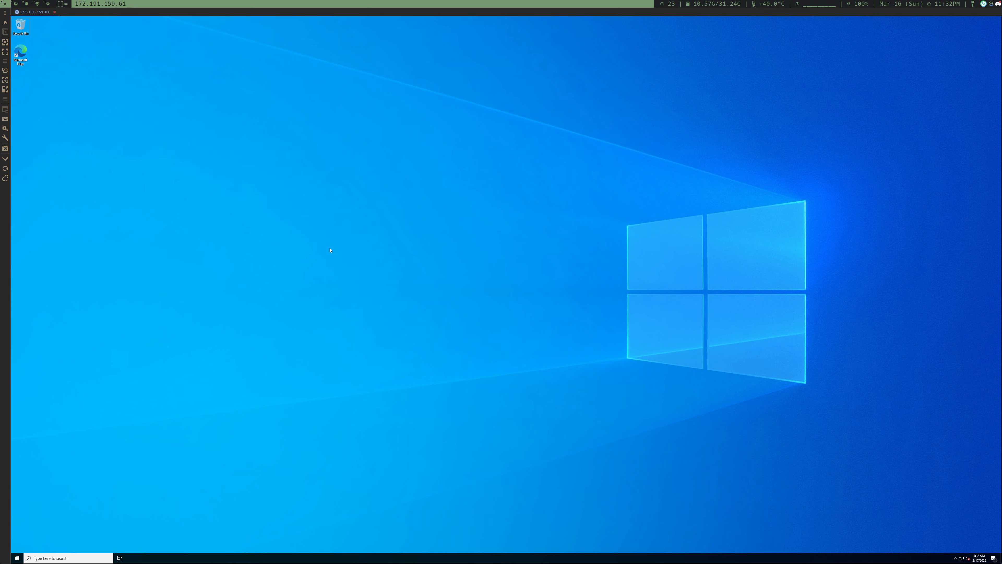
- In Active Directory Users and Computers, try resetting the admin password; it fails password requirements
left_click(16, 559)
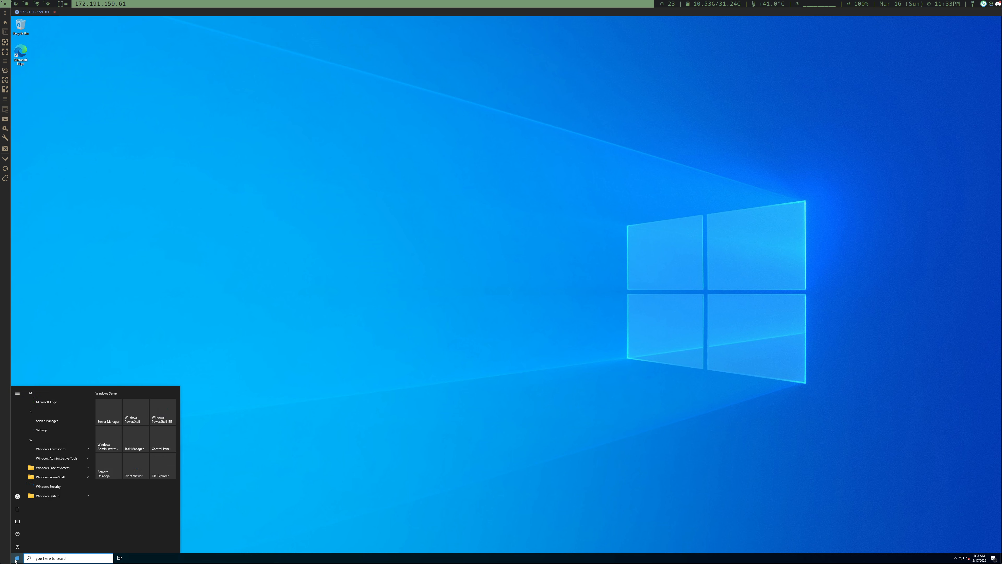
left_click(74, 458)
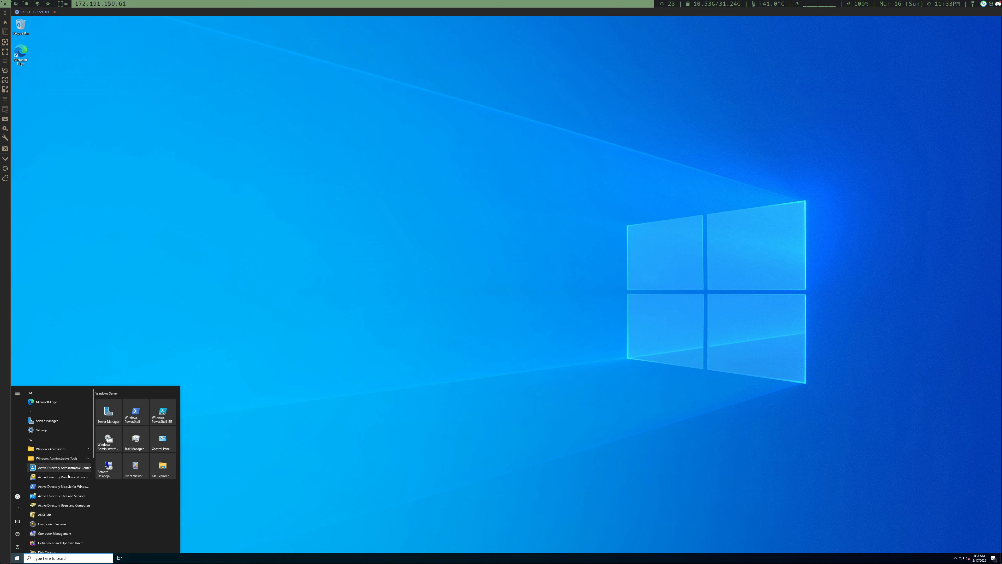
left_click(67, 506)
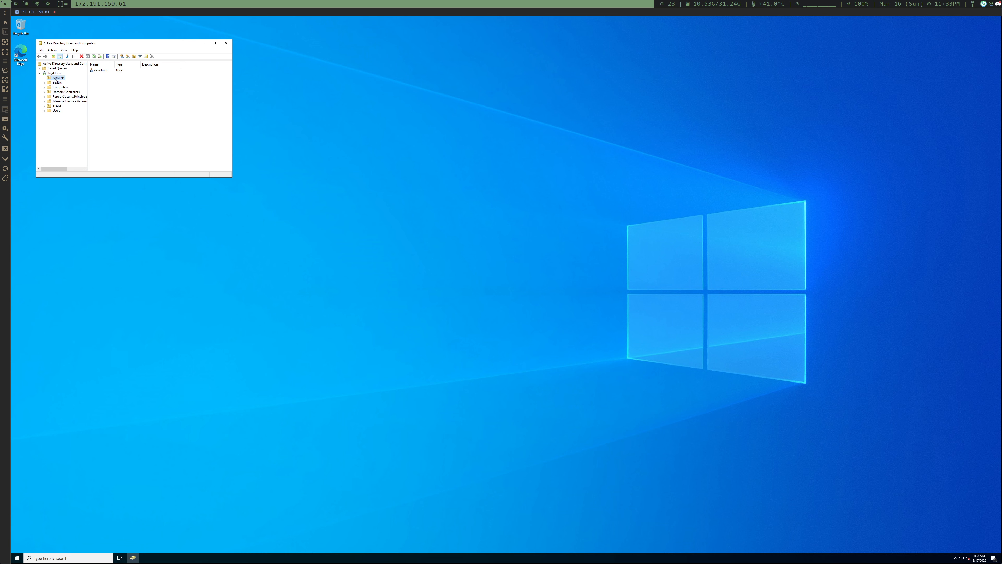
right_click(106, 73)
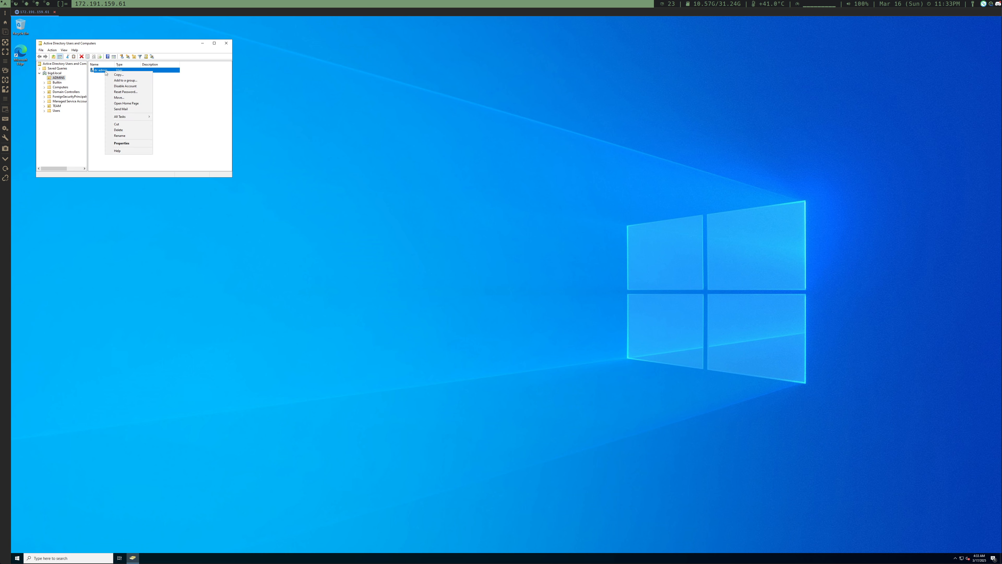
left_click(134, 91)
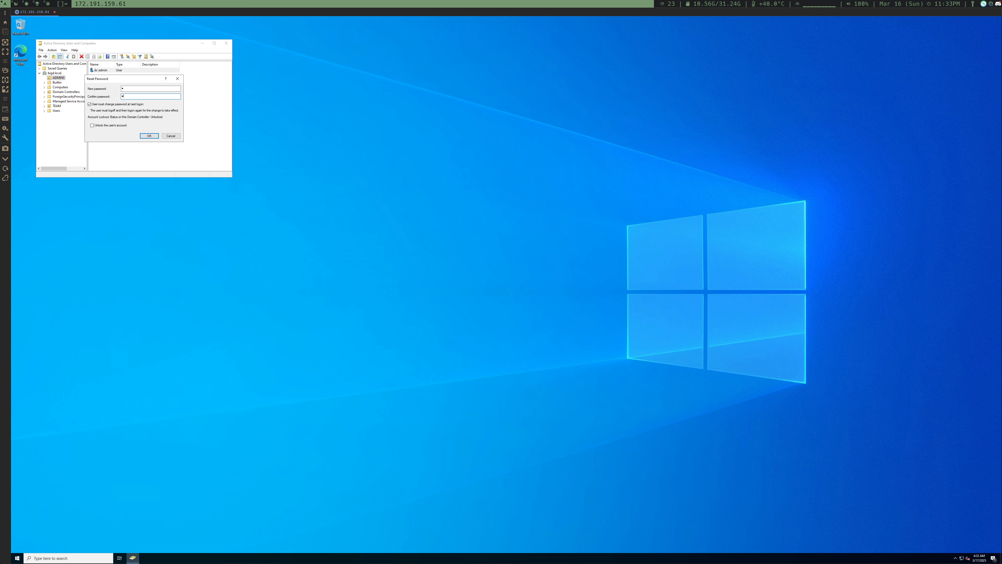
left_click(90, 104)
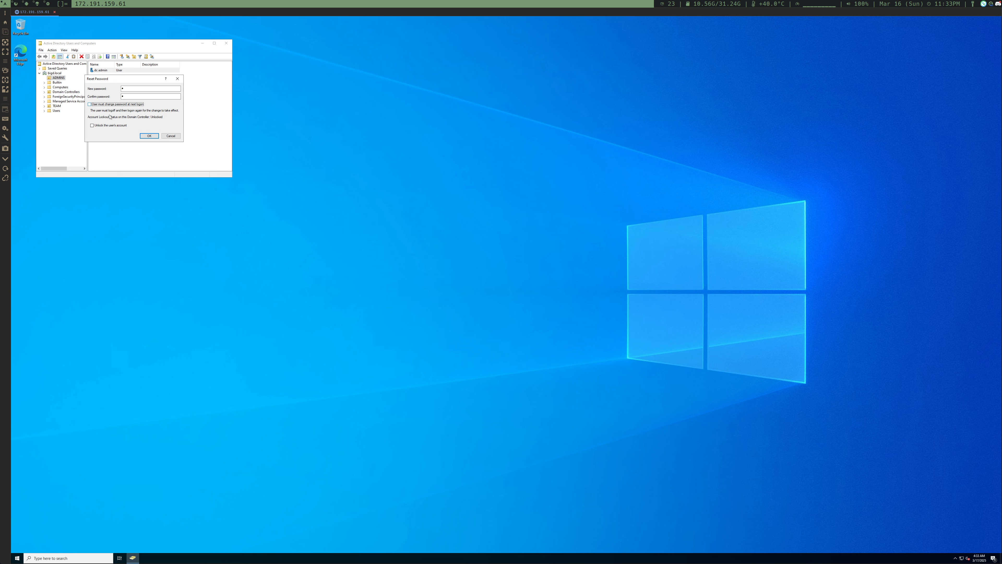
left_click(150, 135)
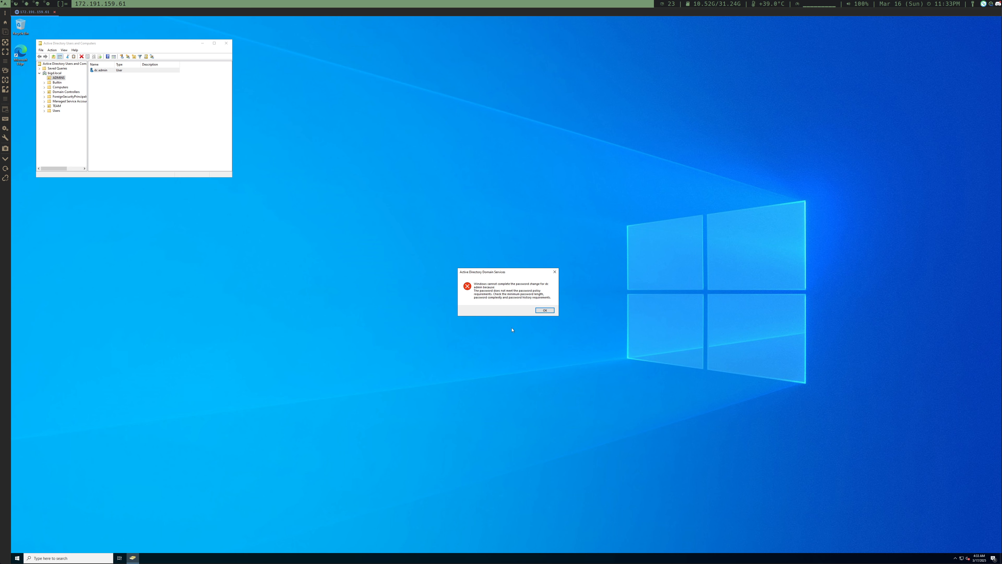
left_click(545, 311)
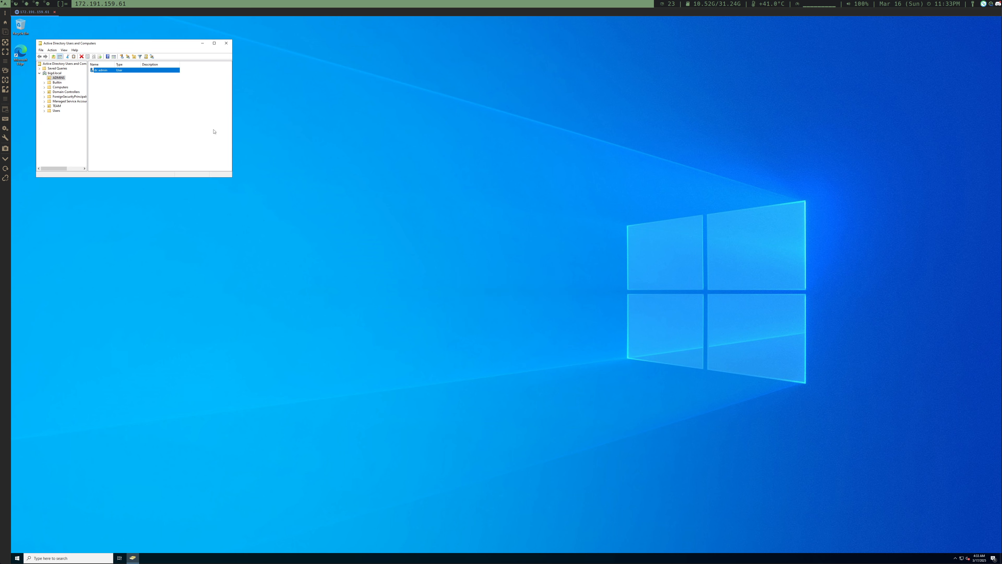
- Reset the admin password again with a compliant one, no forced change at next logon, then close ADUC
right_click(124, 70)
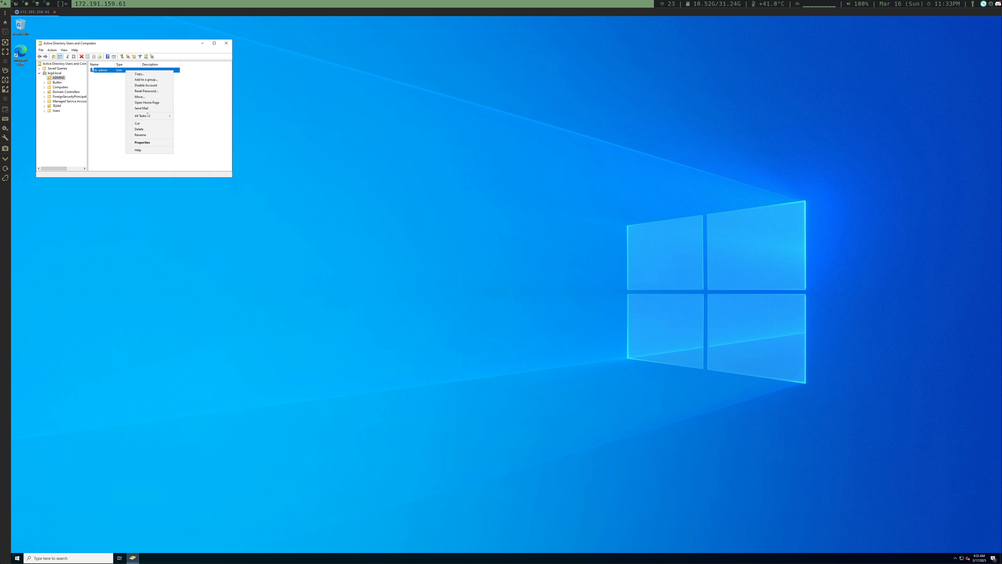
left_click(147, 91)
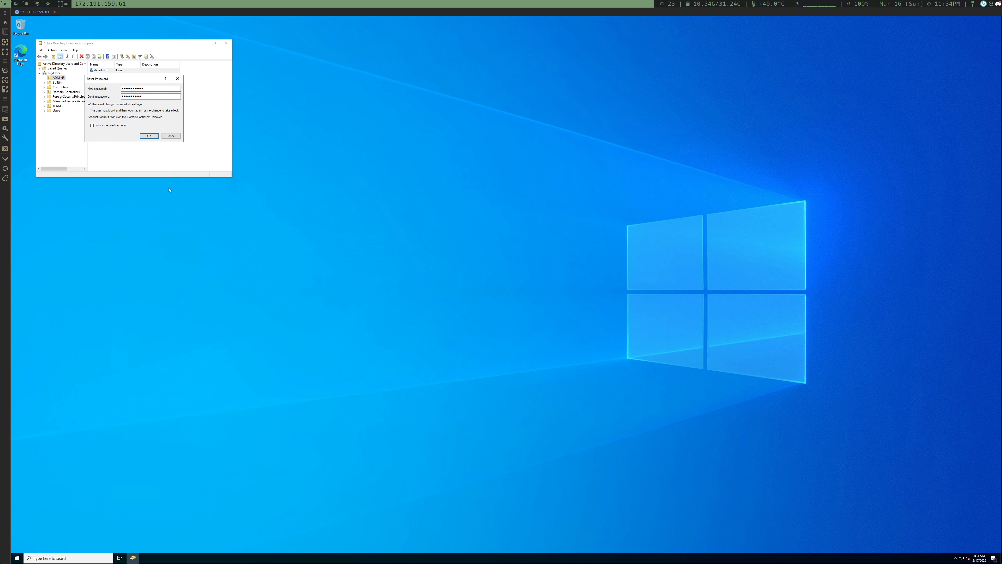
left_click(89, 104)
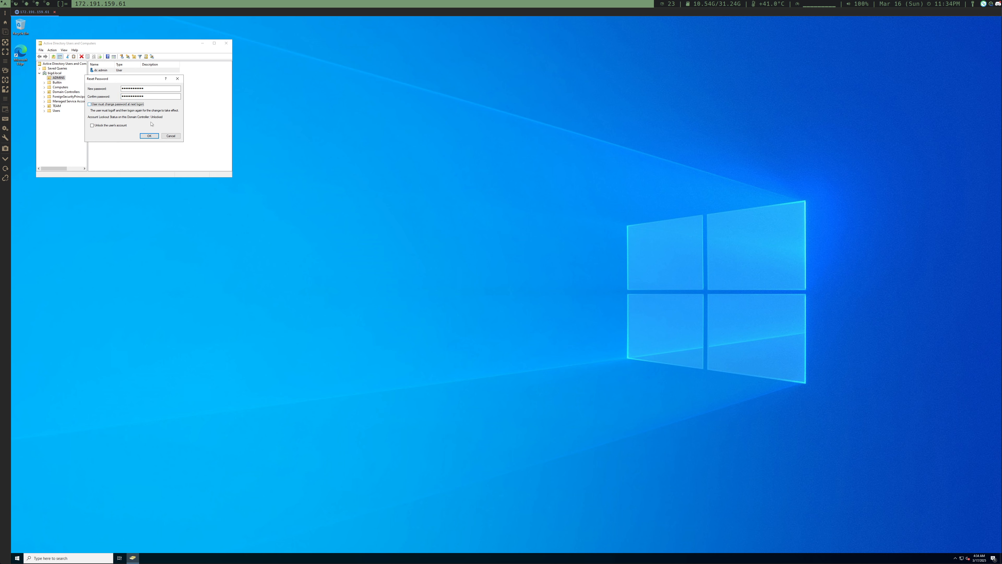
left_click(149, 137)
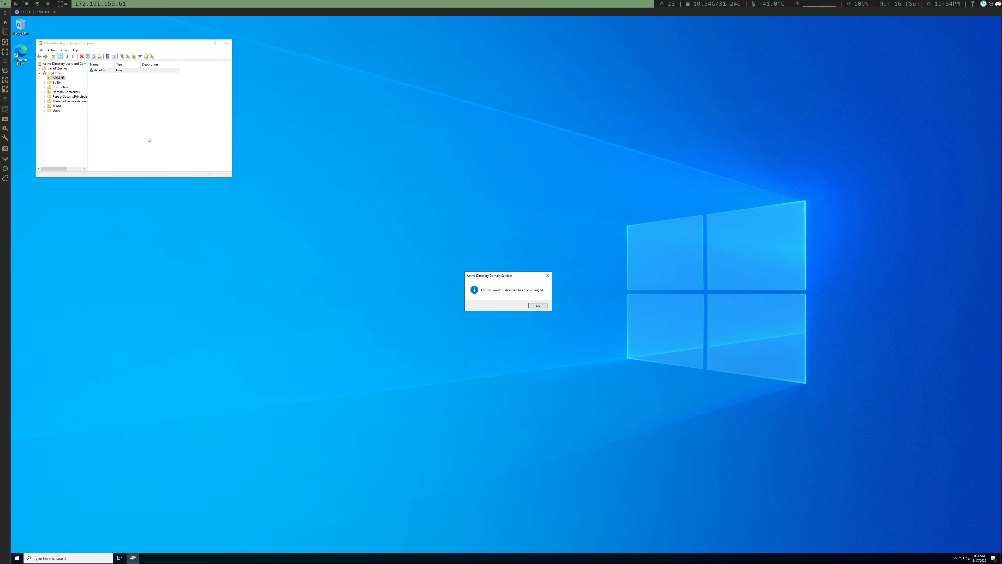
left_click(533, 306)
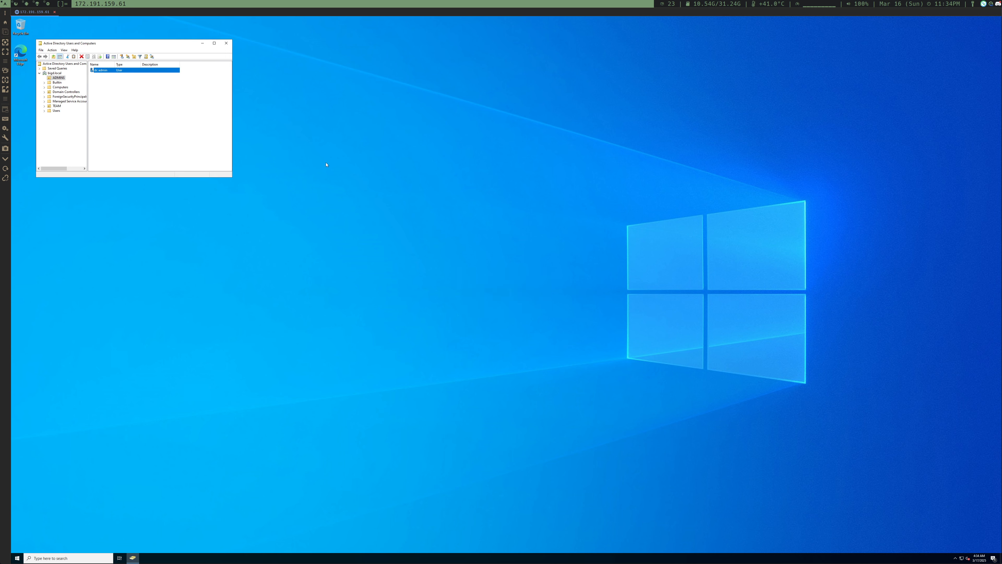
left_click(226, 43)
key("super+4")
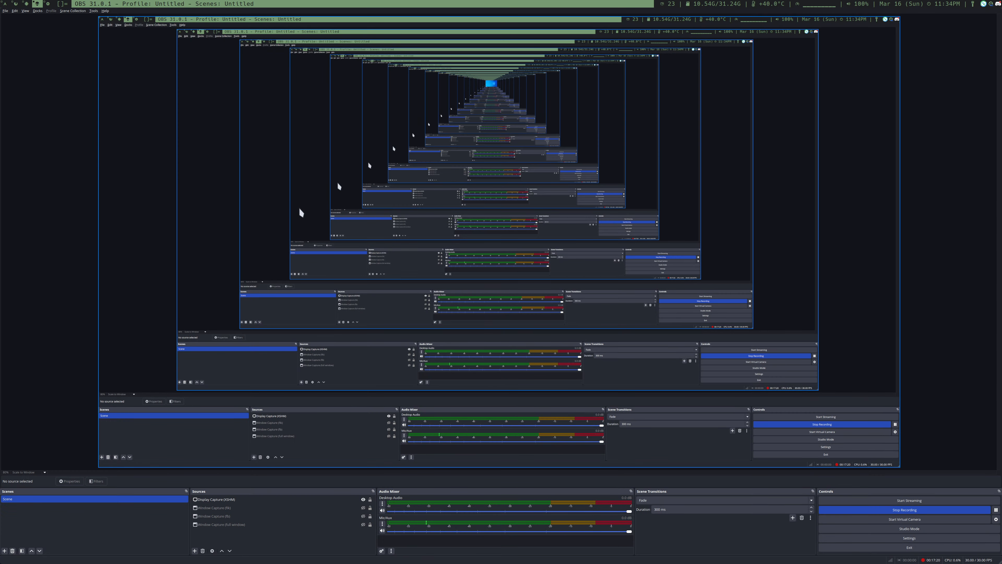
- Resubmit joining bigd.local and authorise it with the domain admin user name and password
key("super+3")
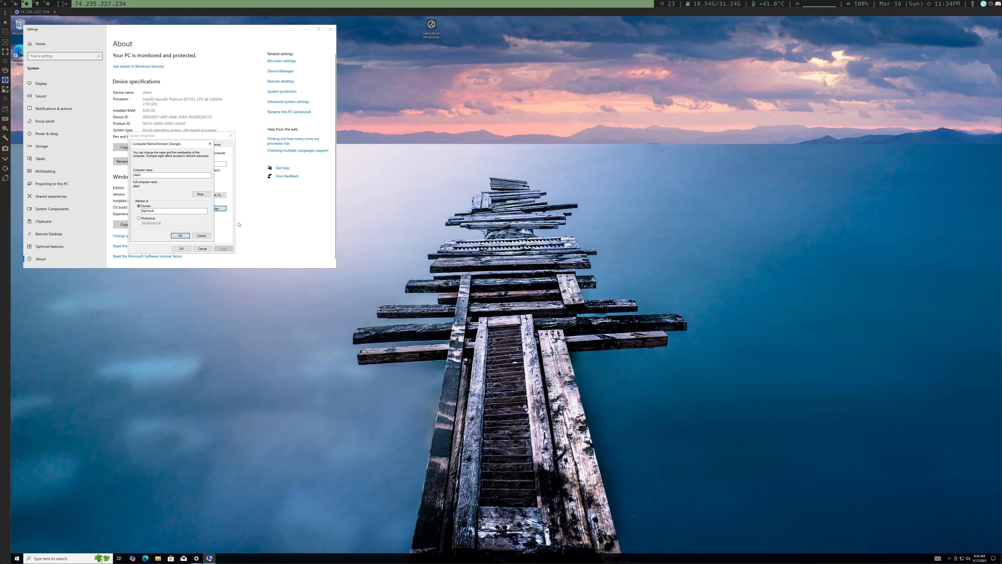
left_click(180, 235)
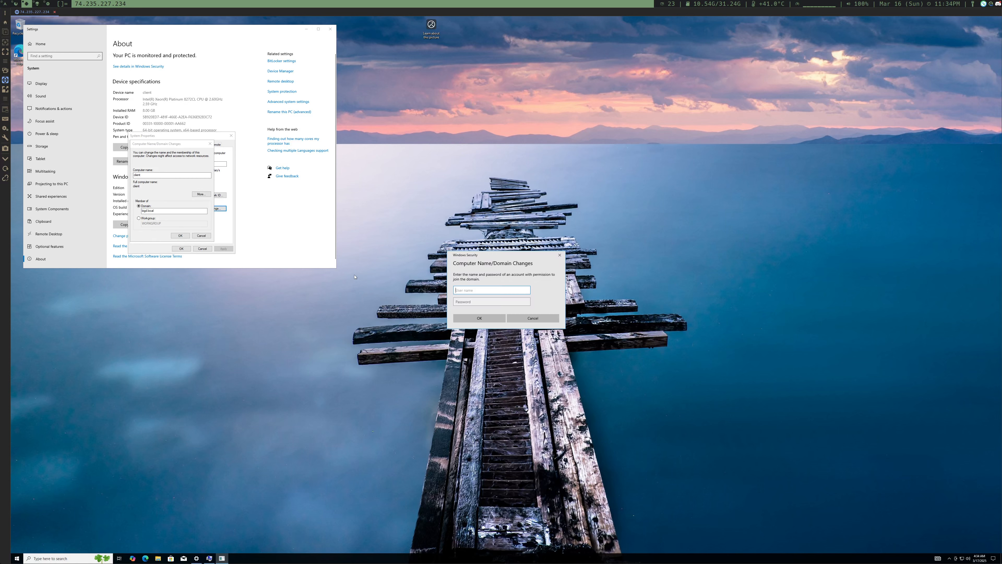
type("dc_admin")
key("Tab")
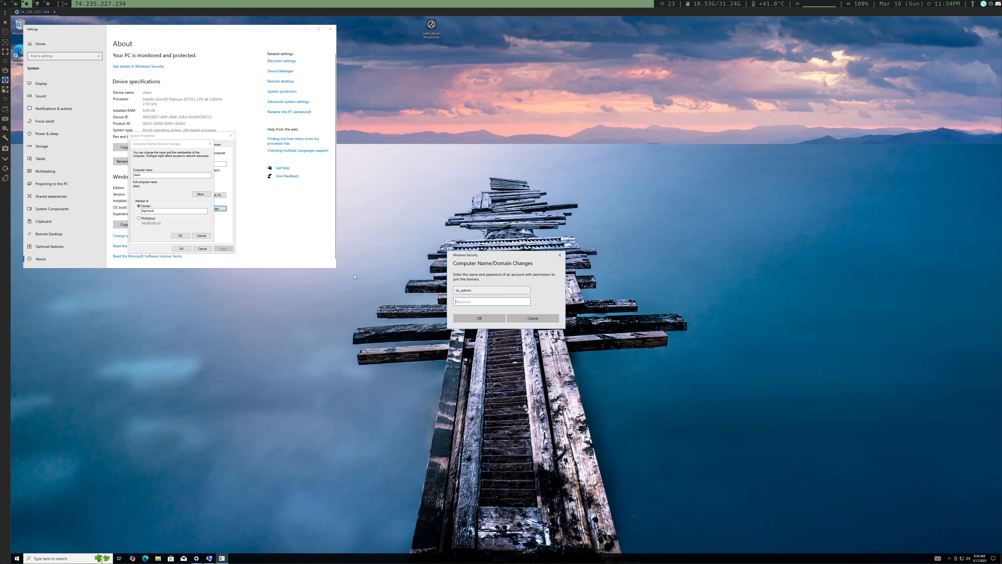
type("P")
left_click(479, 319)
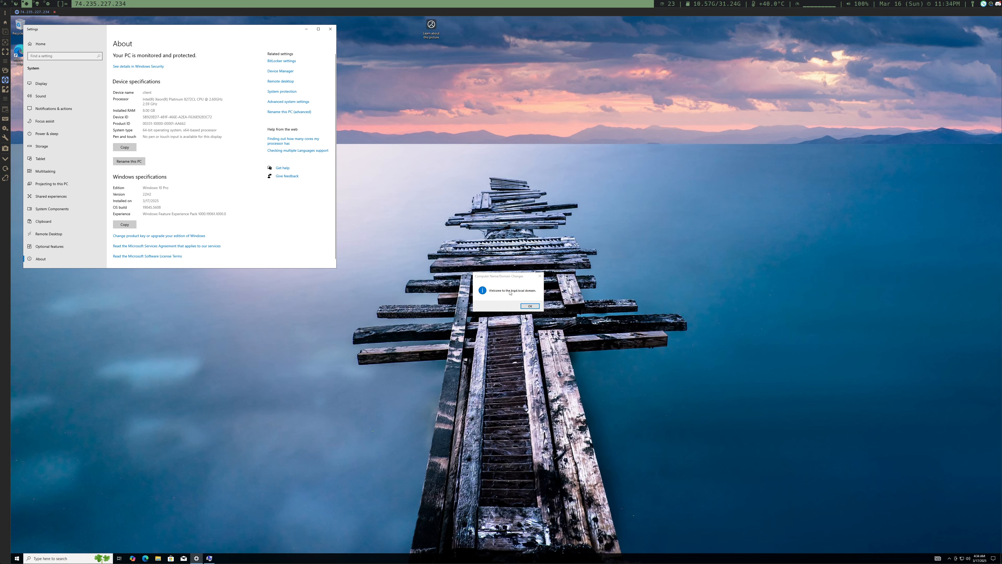
- Acknowledge the bigd.local welcome and restart notices, close System Properties, and restart now
left_click(530, 306)
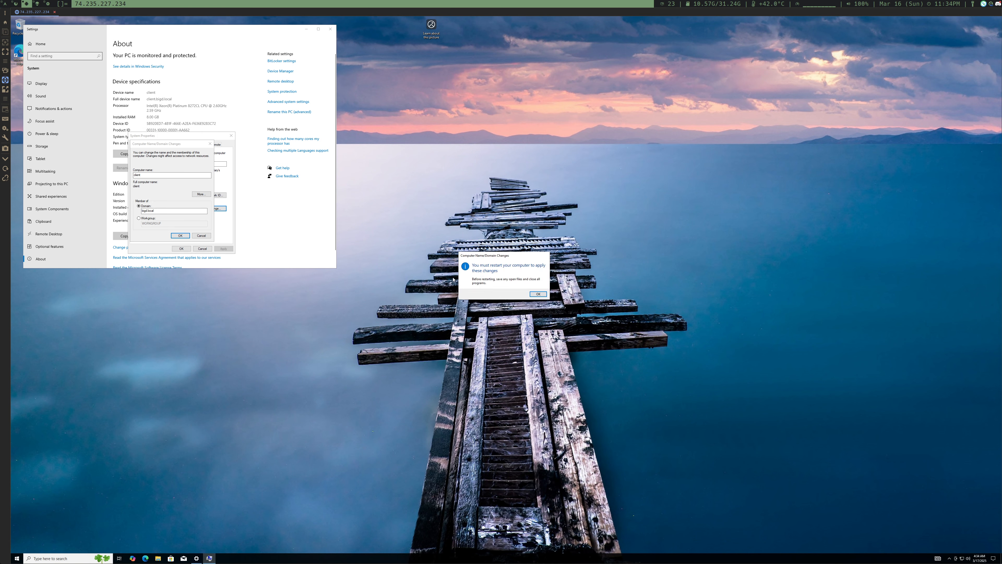
left_click(538, 294)
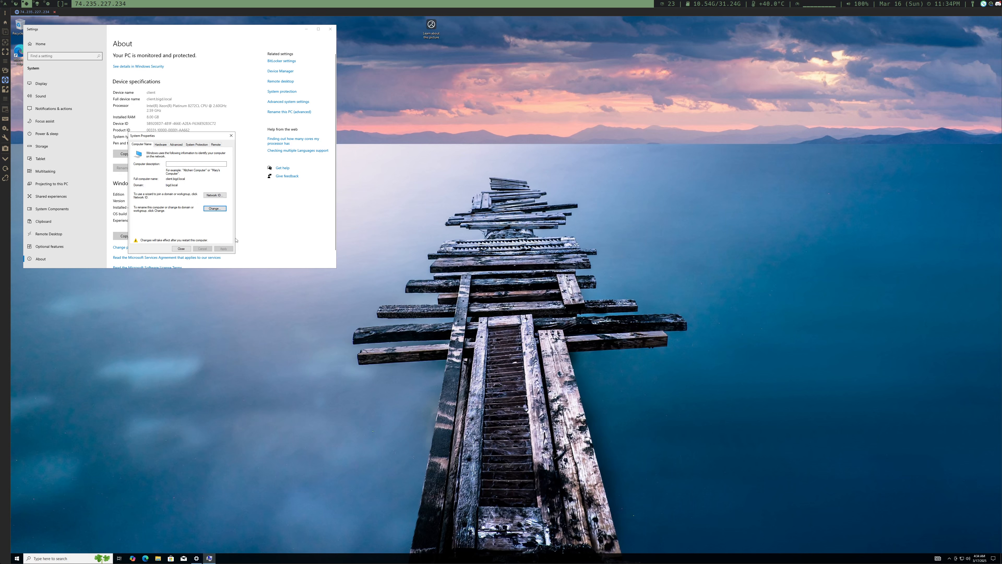
left_click(181, 248)
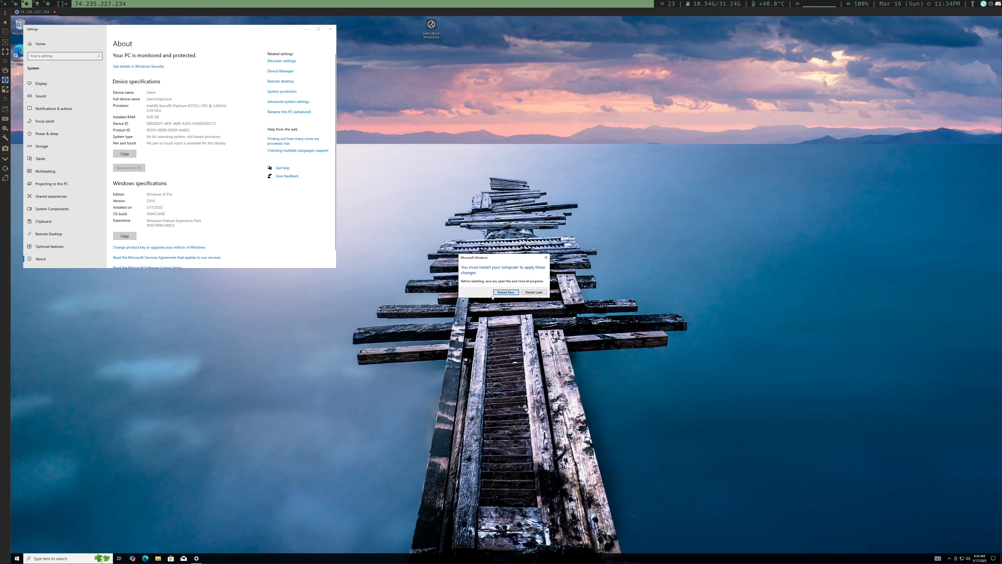
left_click(507, 293)
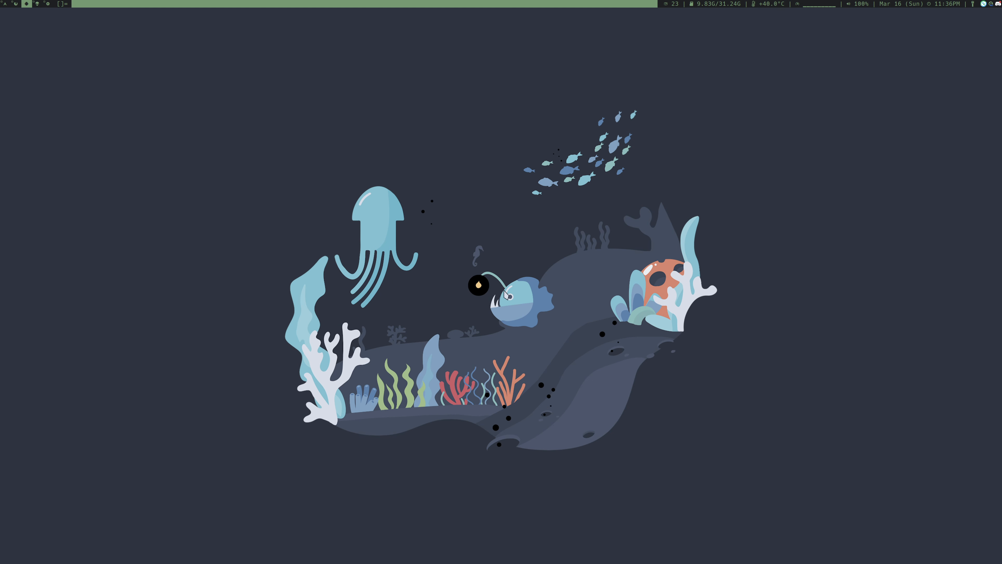
- On the domain controller, open Active Directory Users and Computers and view the Computers container
key("super+1")
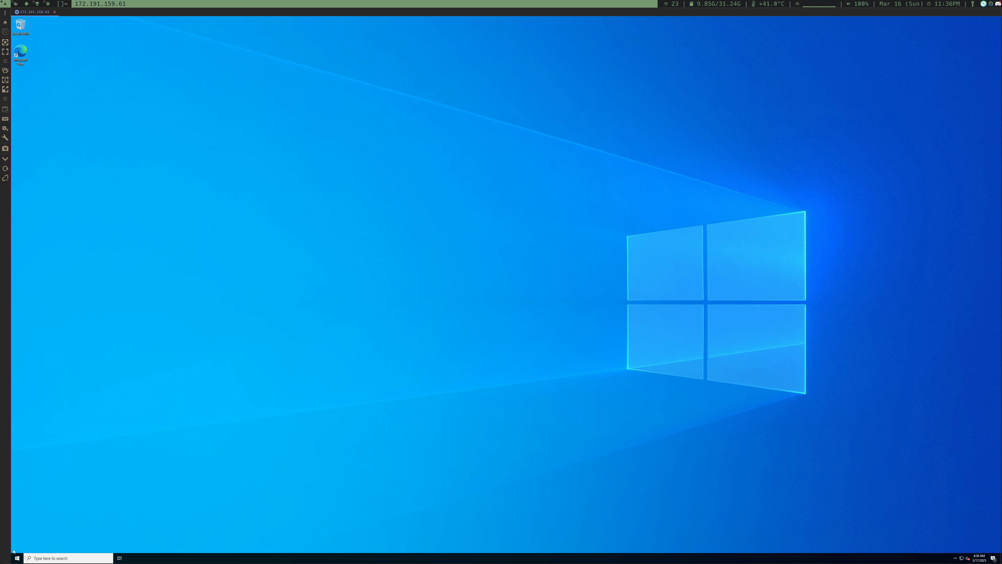
left_click(17, 557)
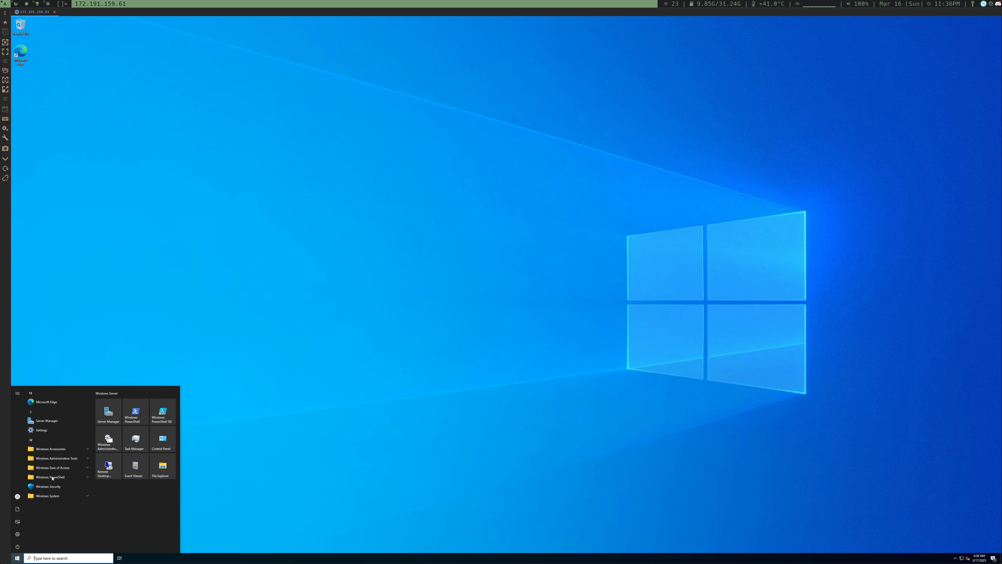
left_click(56, 458)
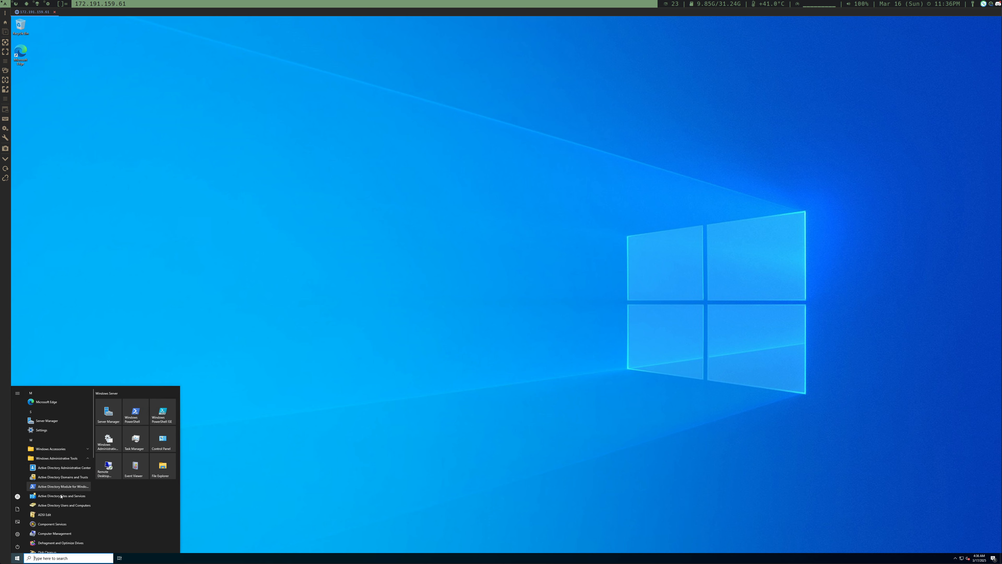
left_click(65, 505)
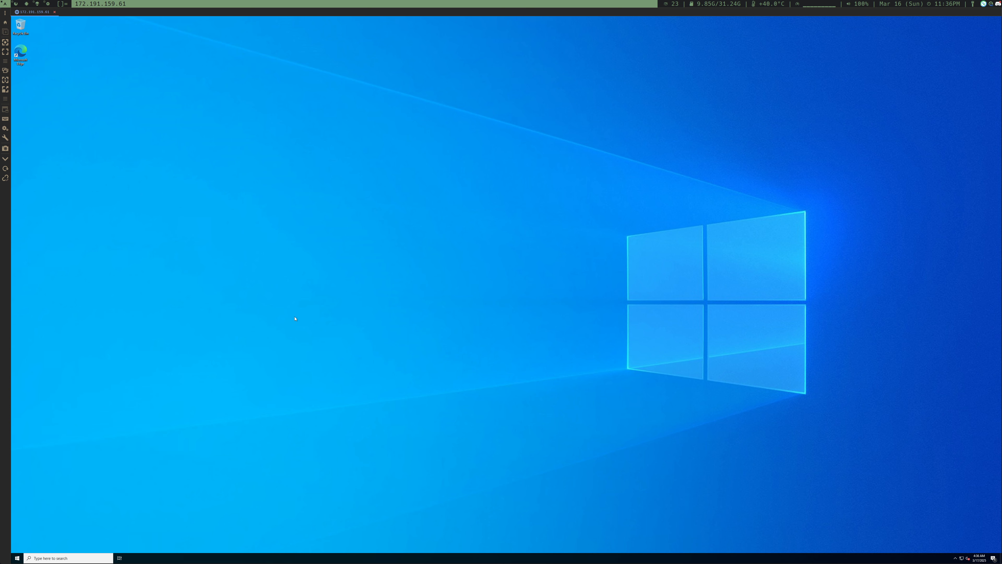
left_click(59, 87)
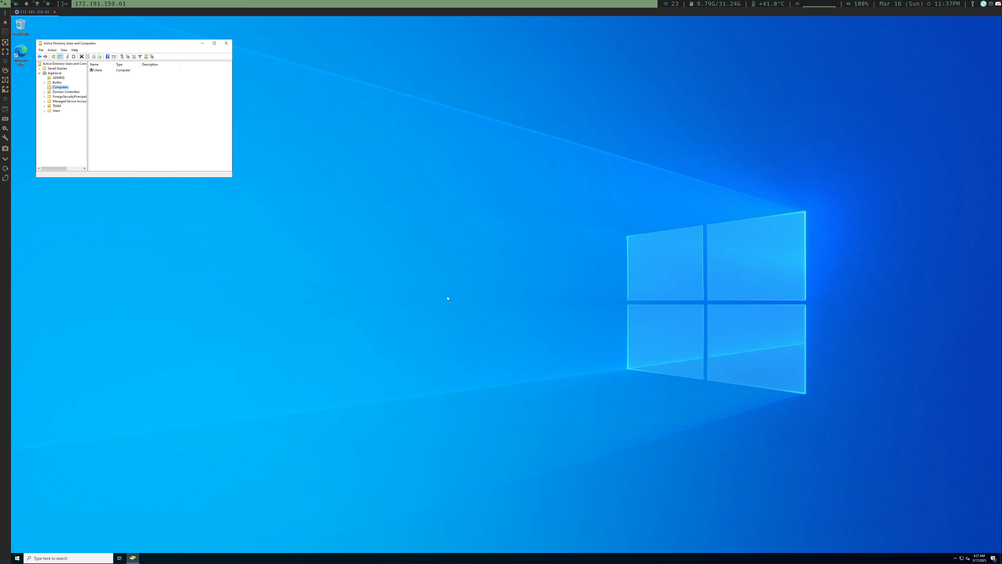
- In a terminal on an empty workspace, start typing 'remmina -c rdp://bigd.local\' for a domain user
key("super+3")
key("super+2")
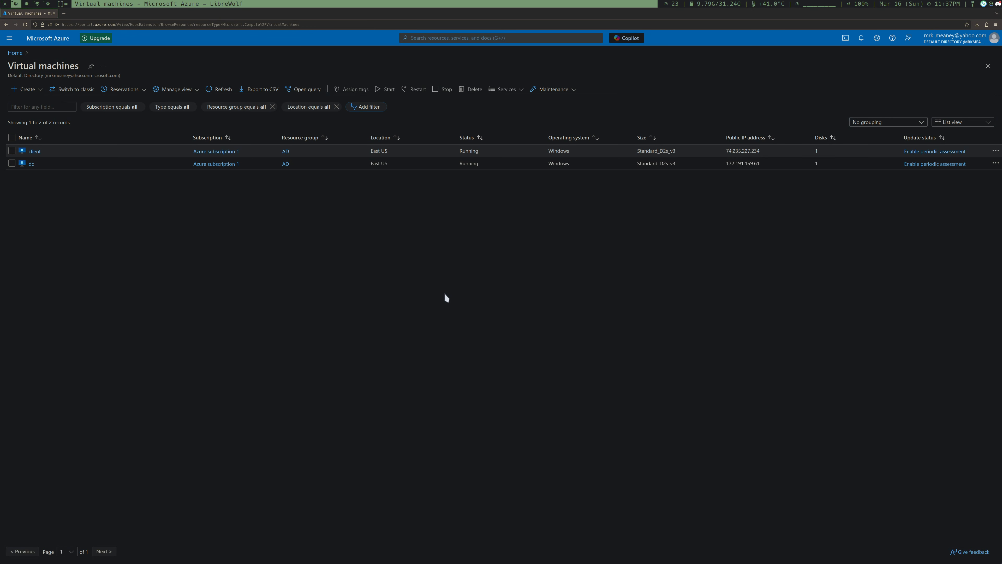
key("super+3")
key("super+Return")
type("rem")
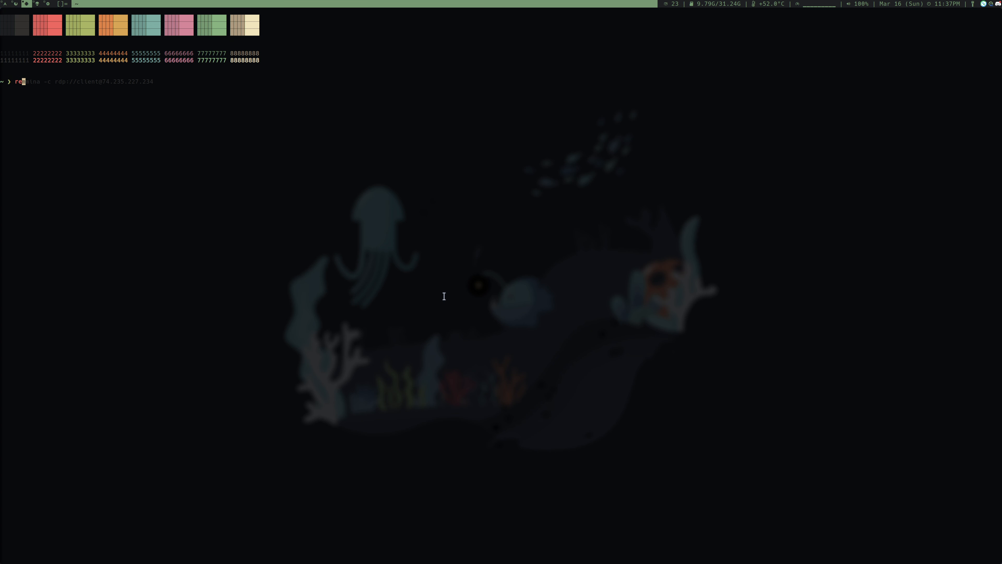
type("mina -c rdp://")
type("bigd.local\\\\john@")
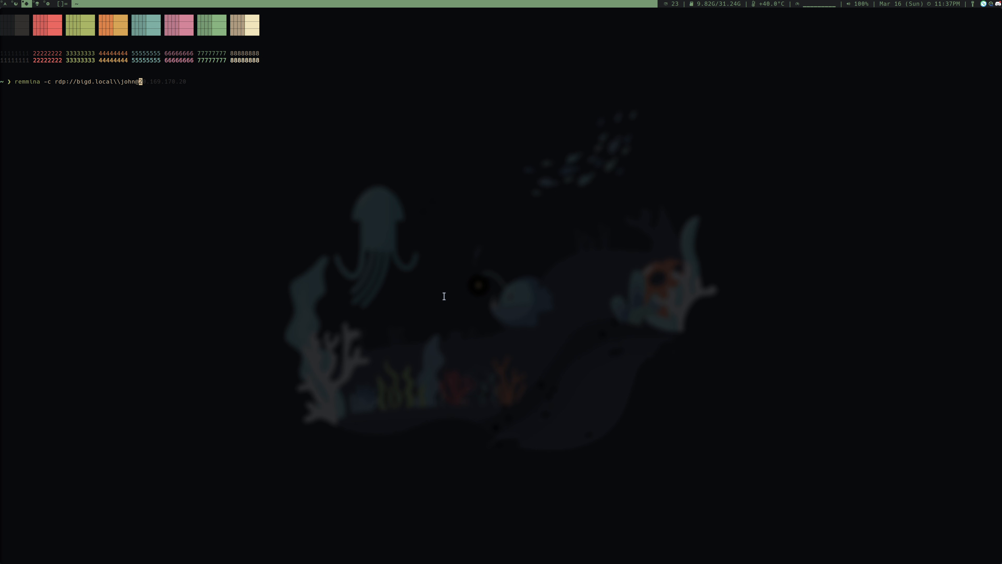